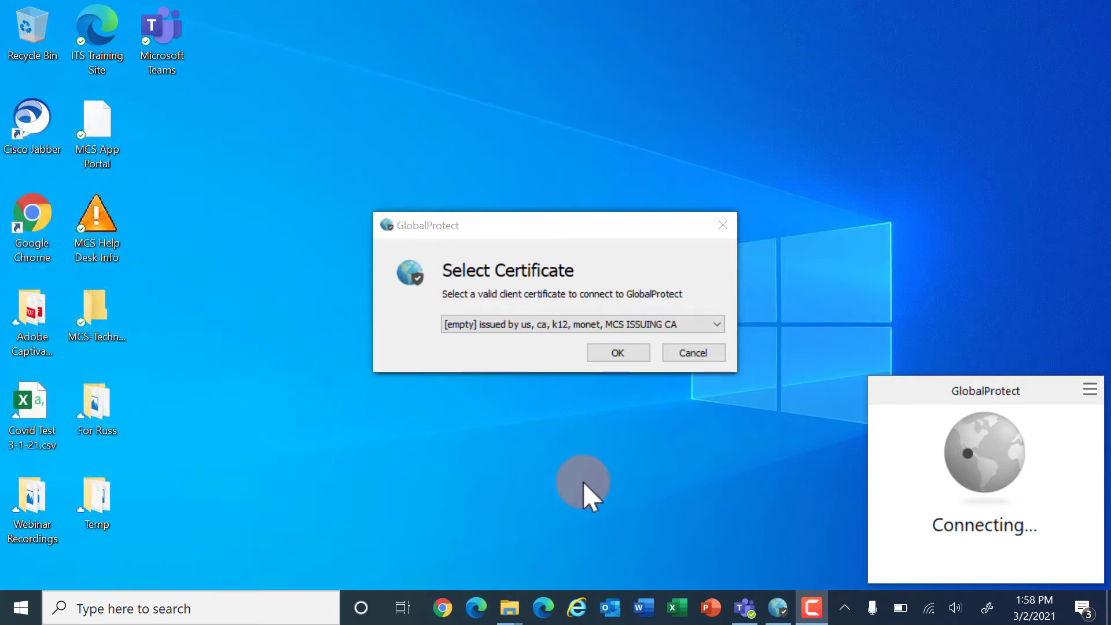
Select the device's own AN-50 client certificate in GlobalProtect and confirm it
{"action": "left_click", "coordinate": [536, 322]}
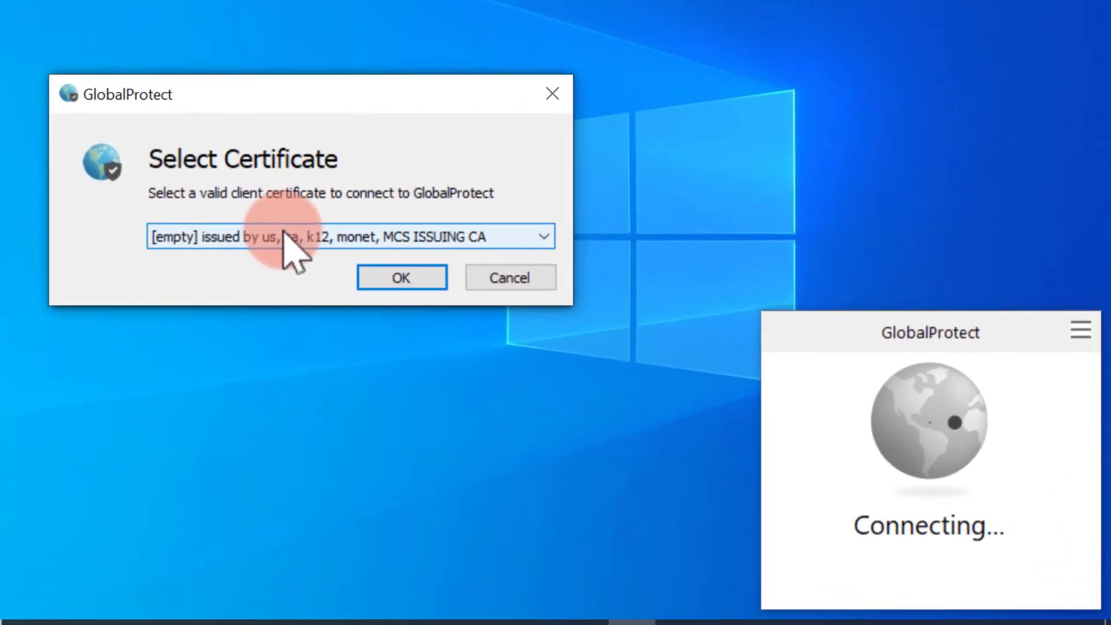
{"action": "left_click", "coordinate": [293, 240]}
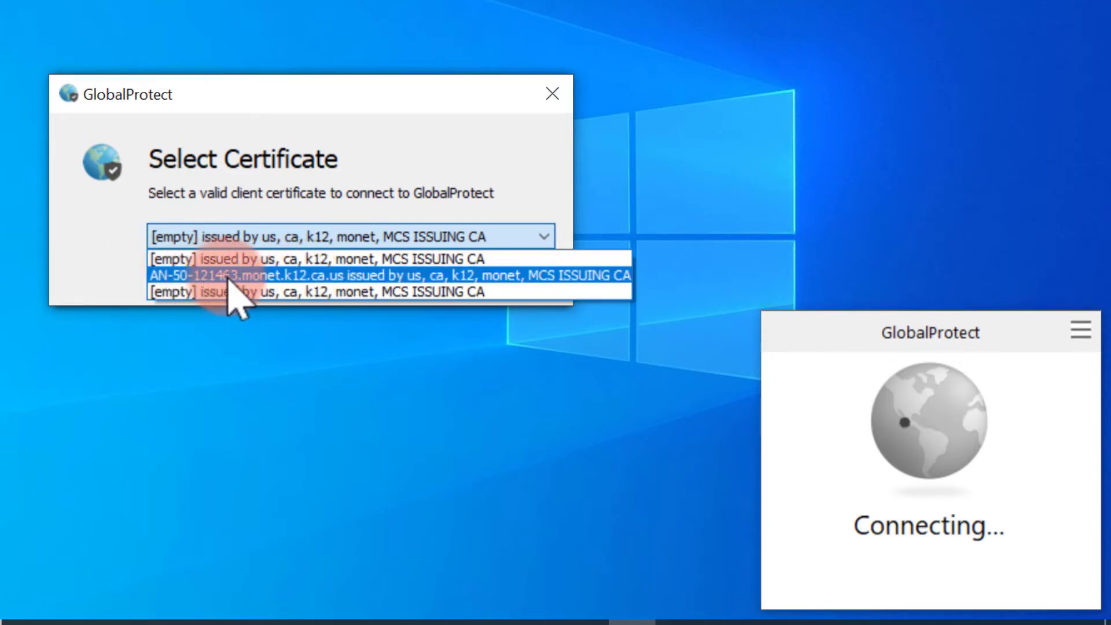
{"action": "left_click", "coordinate": [347, 277]}
{"action": "left_click", "coordinate": [401, 287]}
Sign in to the school VPN portal with the user's username and password
{"action": "left_click", "coordinate": [953, 412]}
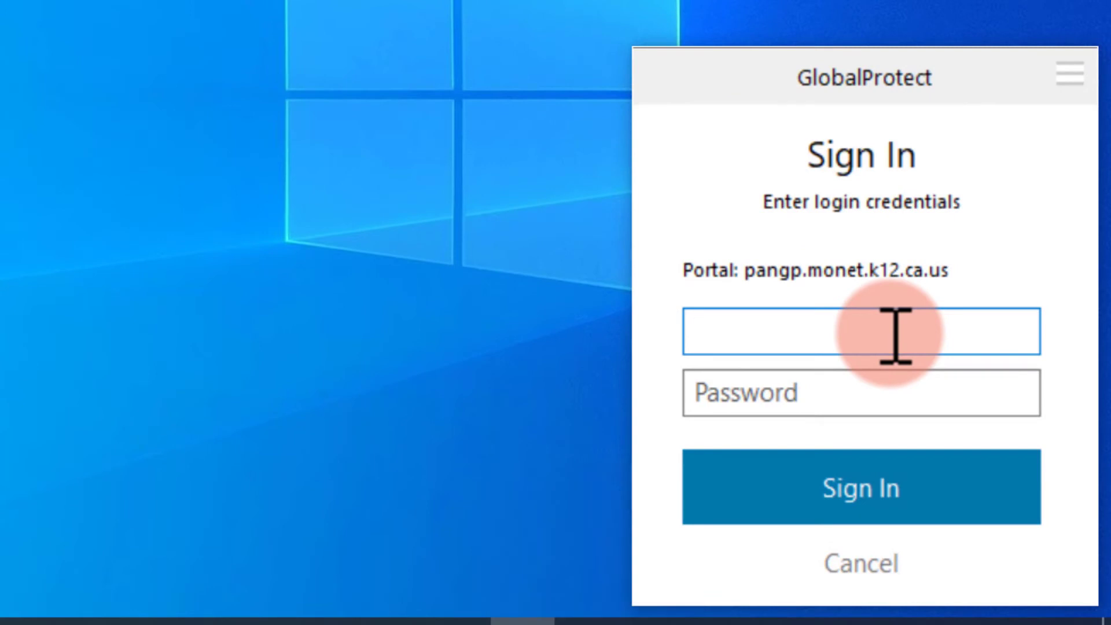
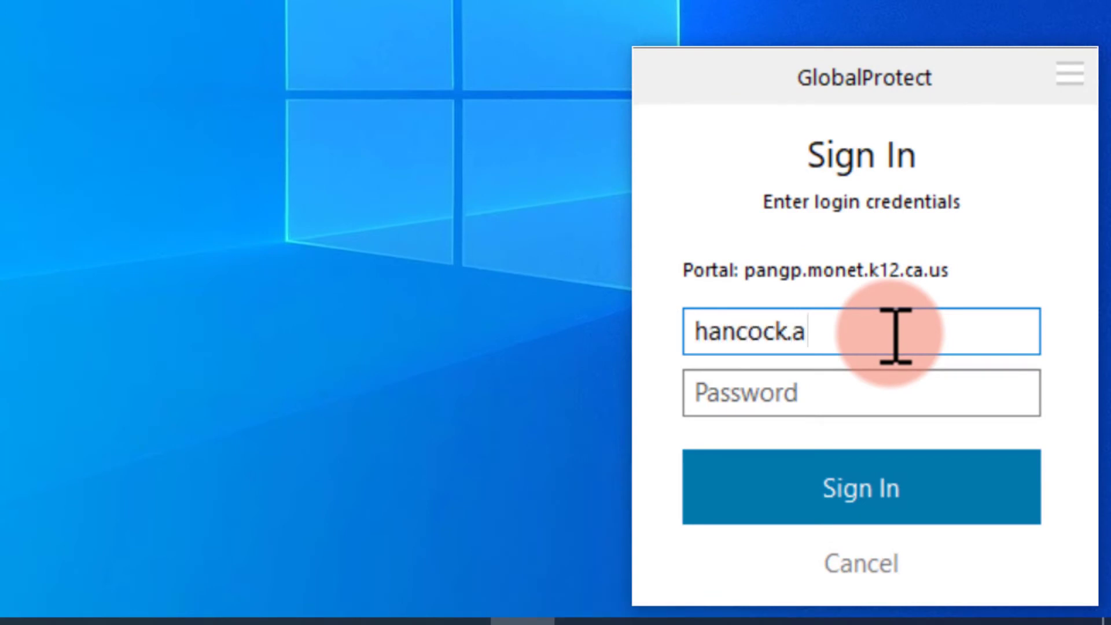
{"action": "key", "text": "Tab"}
{"action": "type", "text": "••••••"}
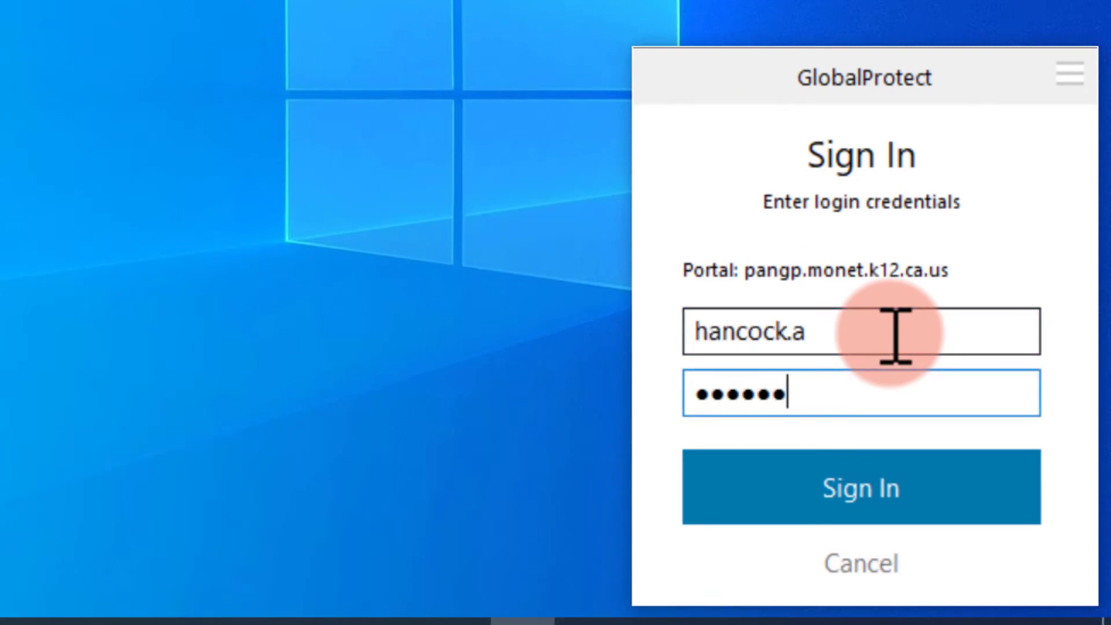
{"action": "type", "text": "•••••"}
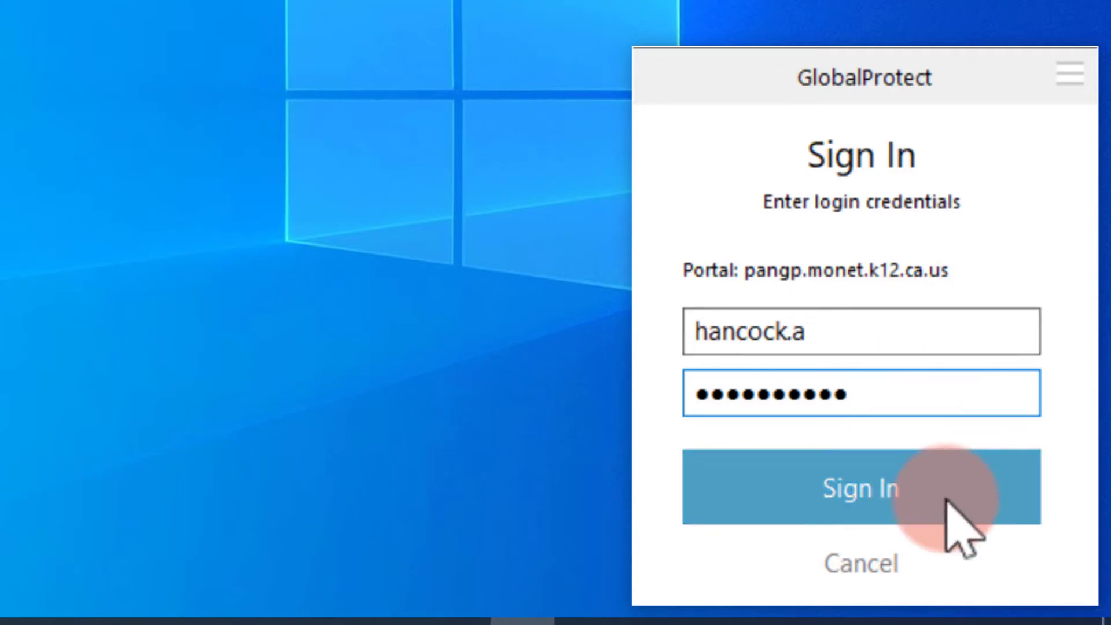
{"action": "left_click", "coordinate": [948, 501]}
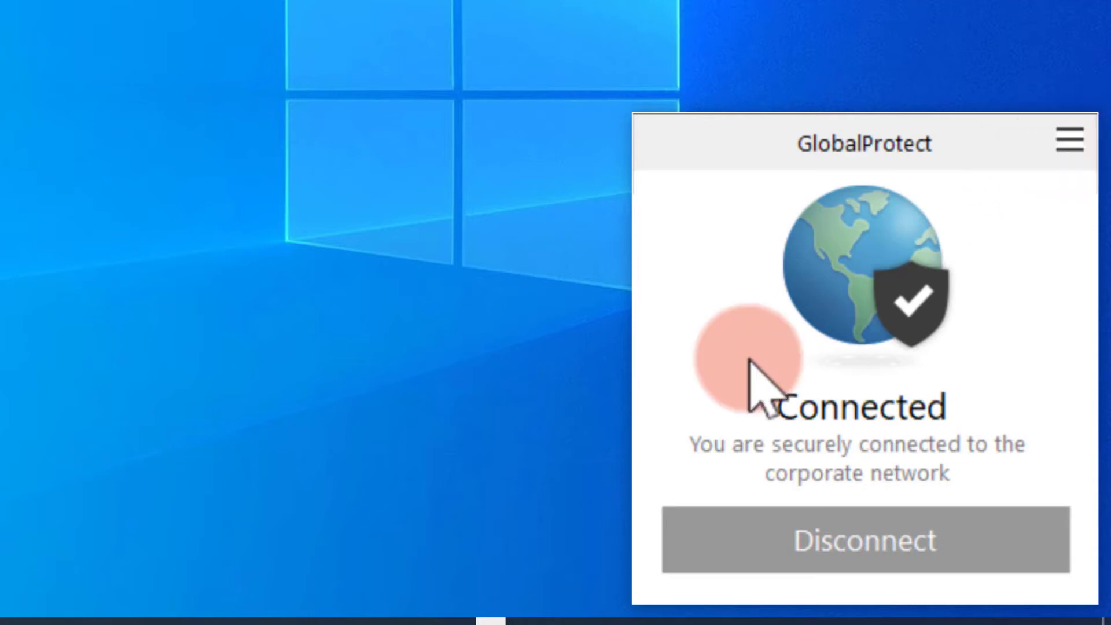
Disconnect GlobalProtect from the corporate network, then reconnect the VPN
{"action": "left_click", "coordinate": [874, 532]}
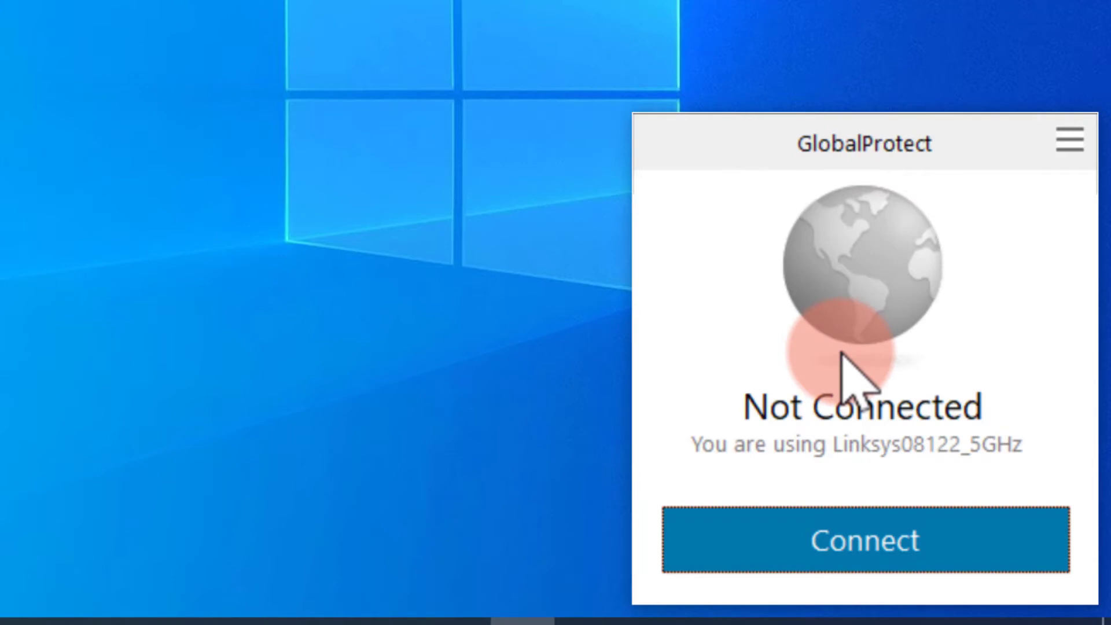
{"action": "left_click", "coordinate": [788, 534]}
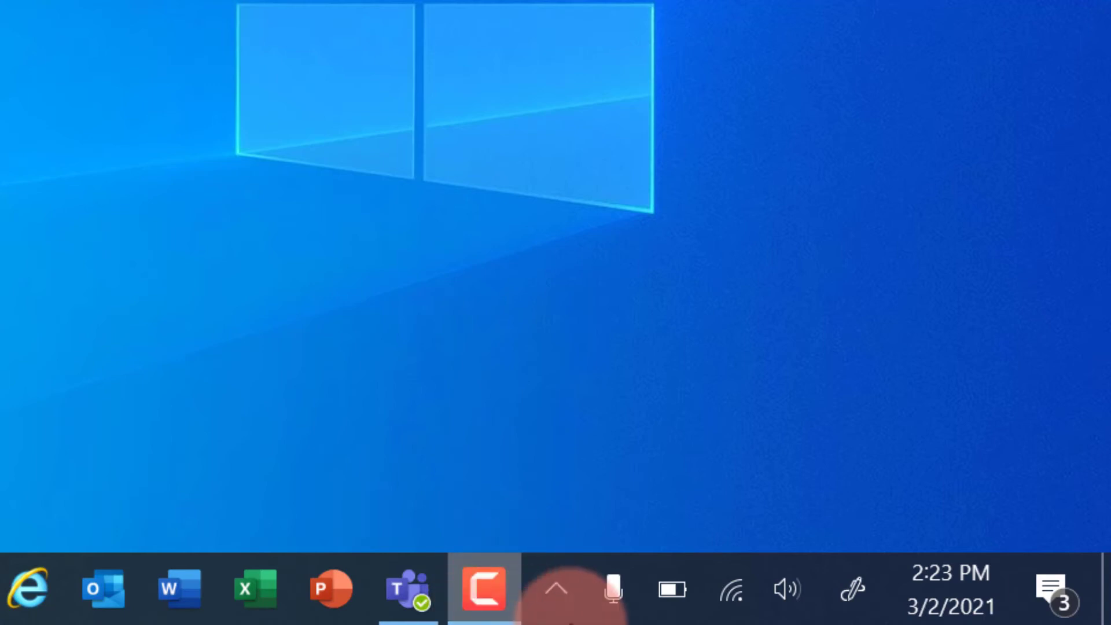
Open the GlobalProtect status panel from the hidden taskbar icons, confirming it shows Connected
{"action": "left_click", "coordinate": [556, 589]}
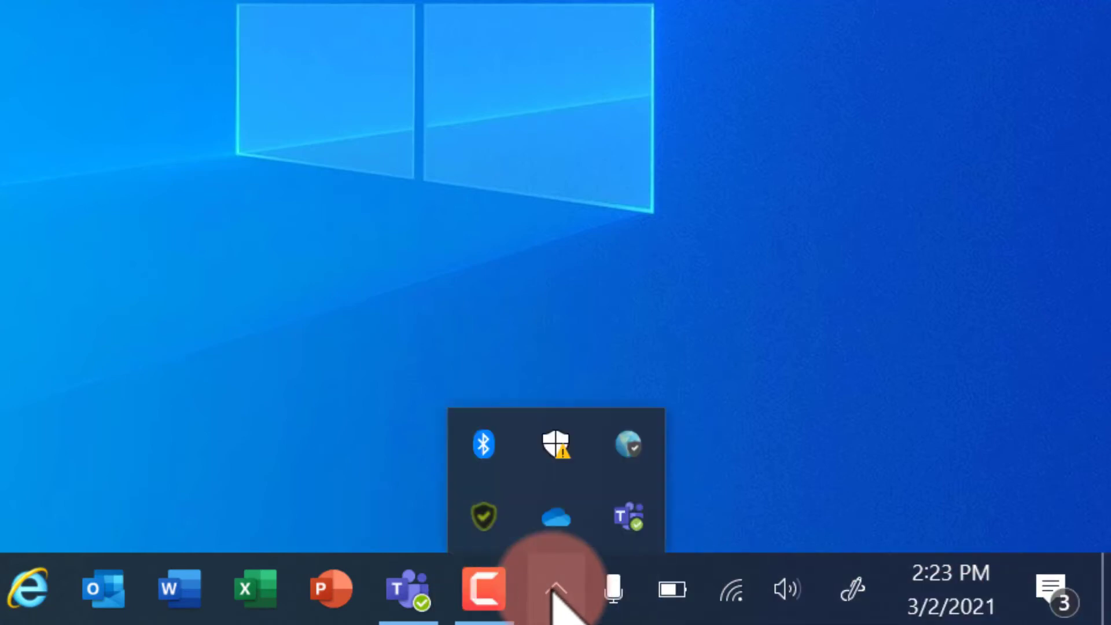
{"action": "mouse_move", "coordinate": [639, 446]}
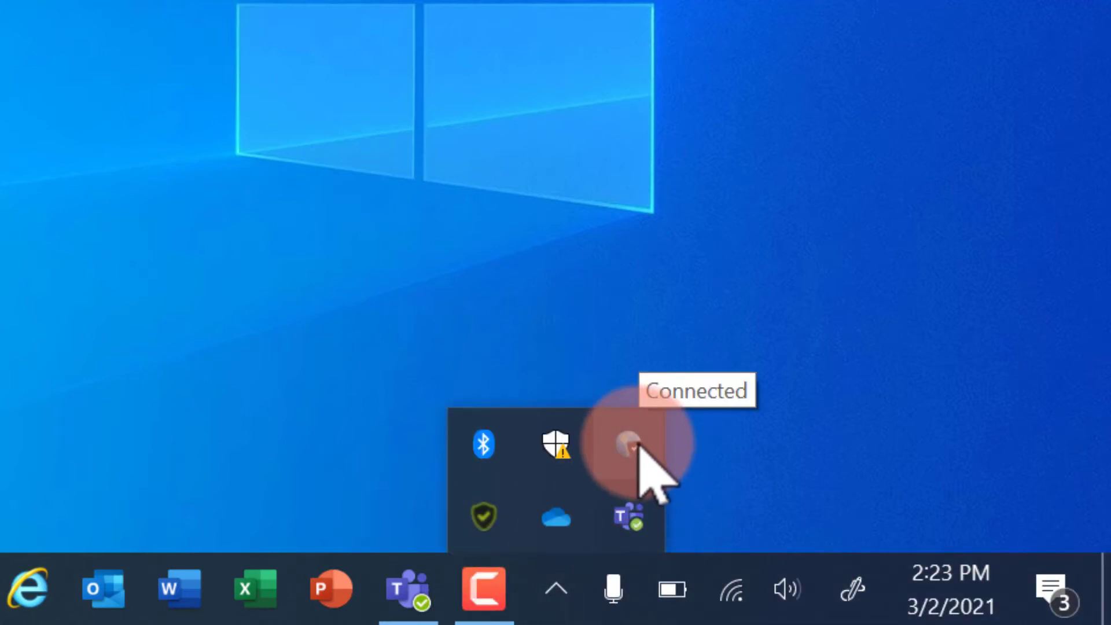
{"action": "left_click", "coordinate": [638, 444]}
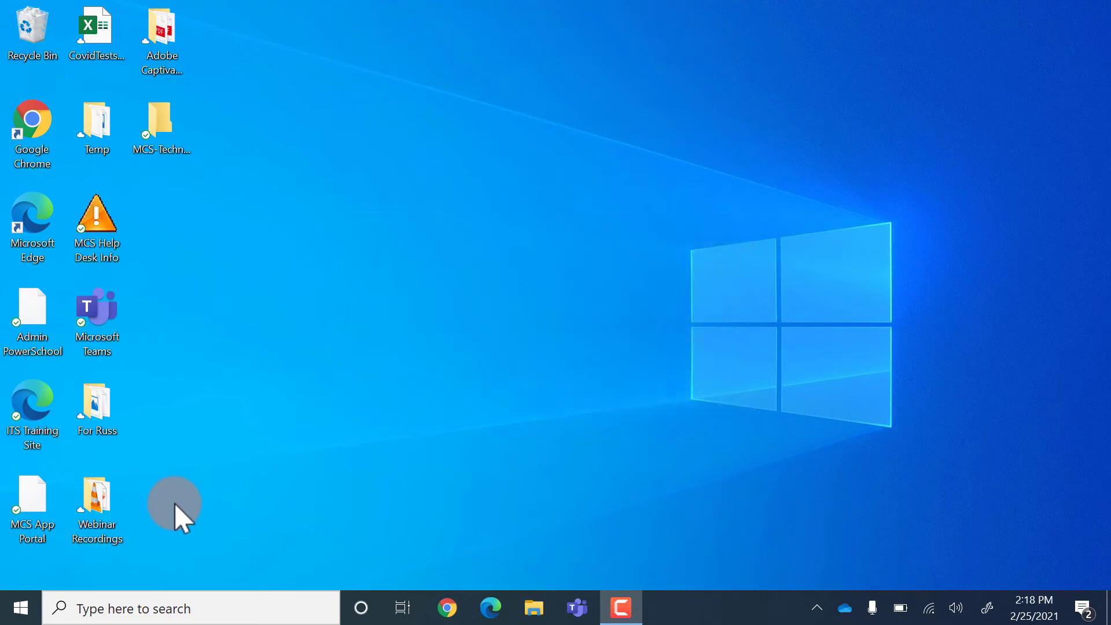
Launch Microsoft Store from the Start menu and search for 'lenovo pen'
{"action": "left_click", "coordinate": [21, 608]}
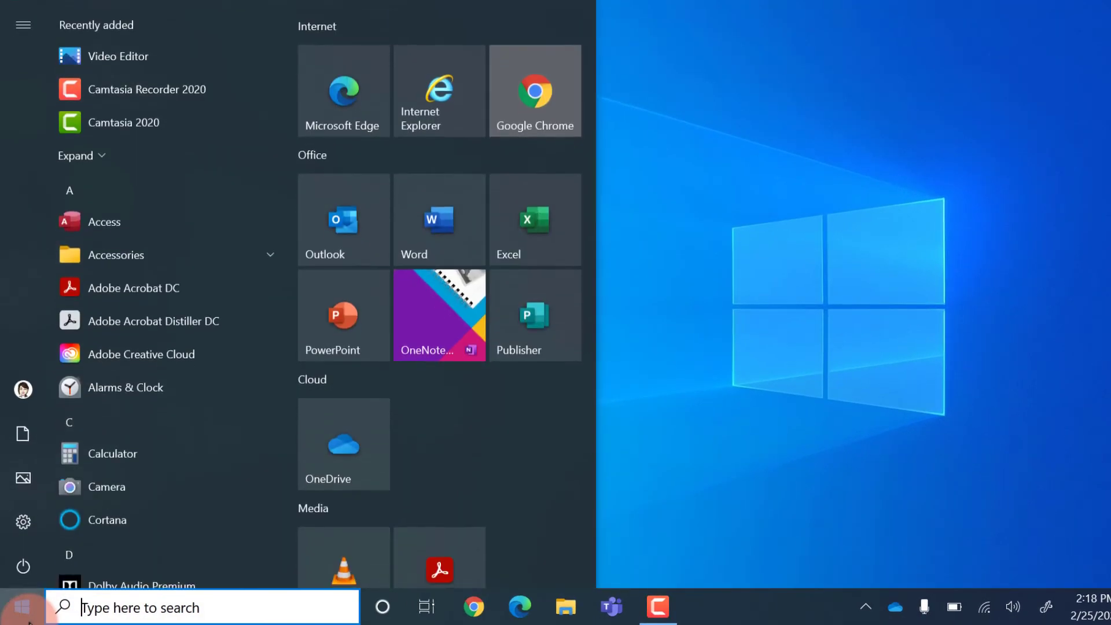
{"action": "scroll", "coordinate": [184, 226], "scroll_direction": "down", "scroll_amount": 3}
{"action": "scroll", "coordinate": [184, 226], "scroll_direction": "down", "scroll_amount": 9}
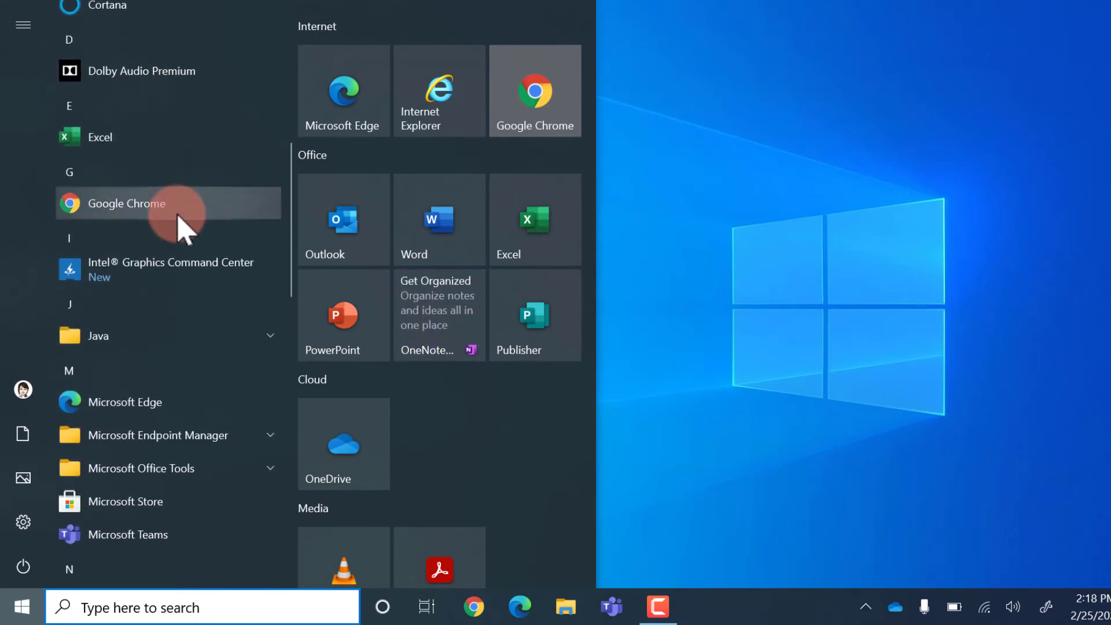
{"action": "scroll", "coordinate": [180, 226], "scroll_direction": "up", "scroll_amount": 1}
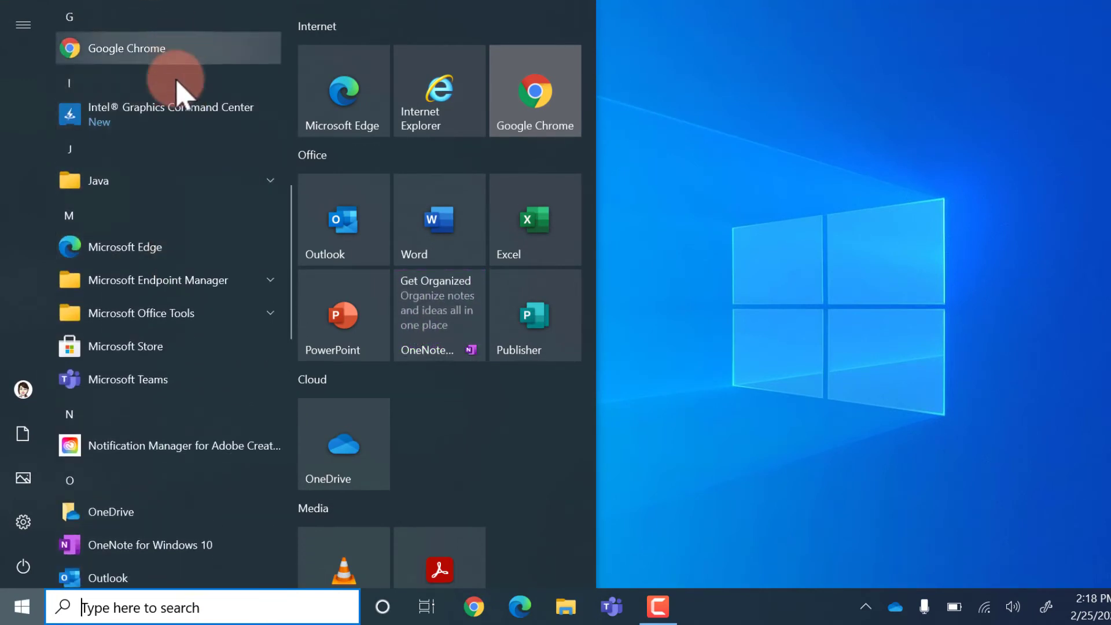
{"action": "left_click", "coordinate": [162, 347]}
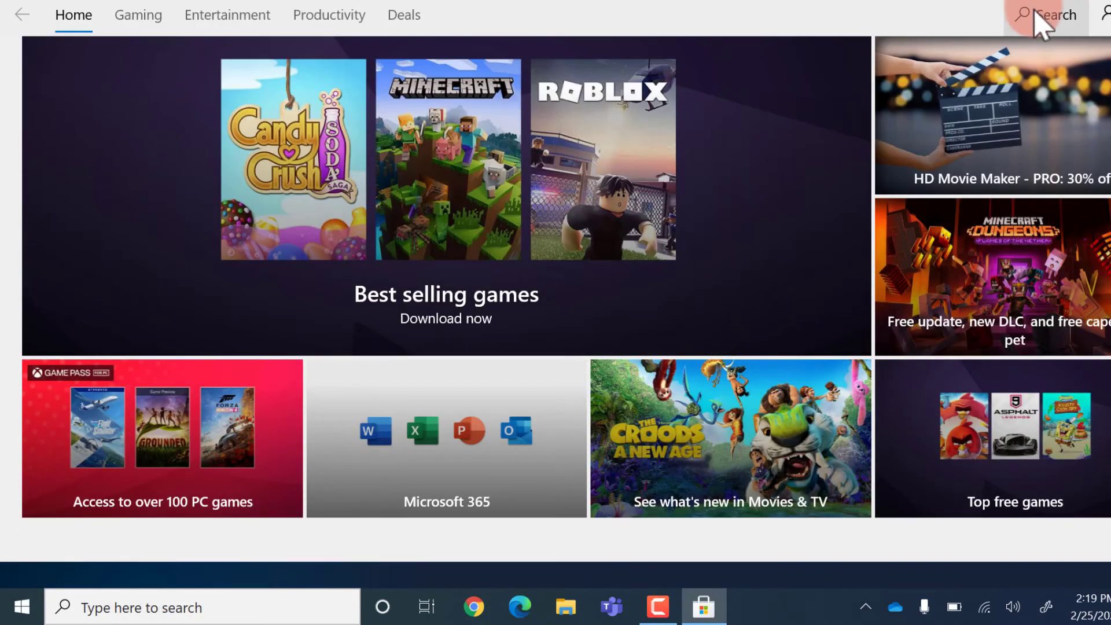
{"action": "left_click", "coordinate": [1035, 14]}
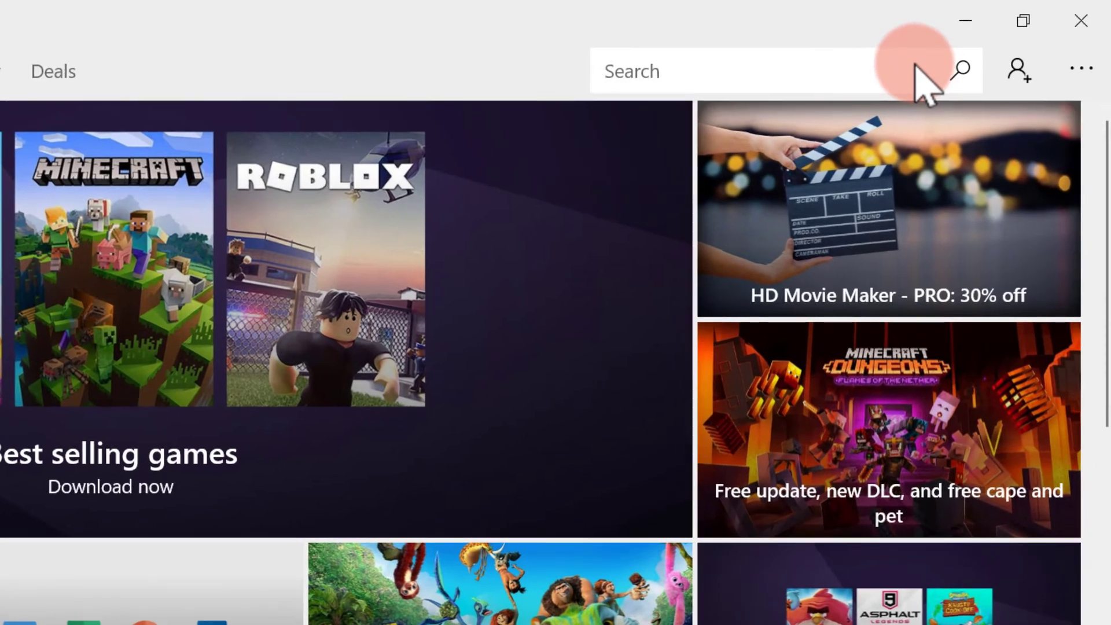
{"action": "type", "text": "lenovo pen"}
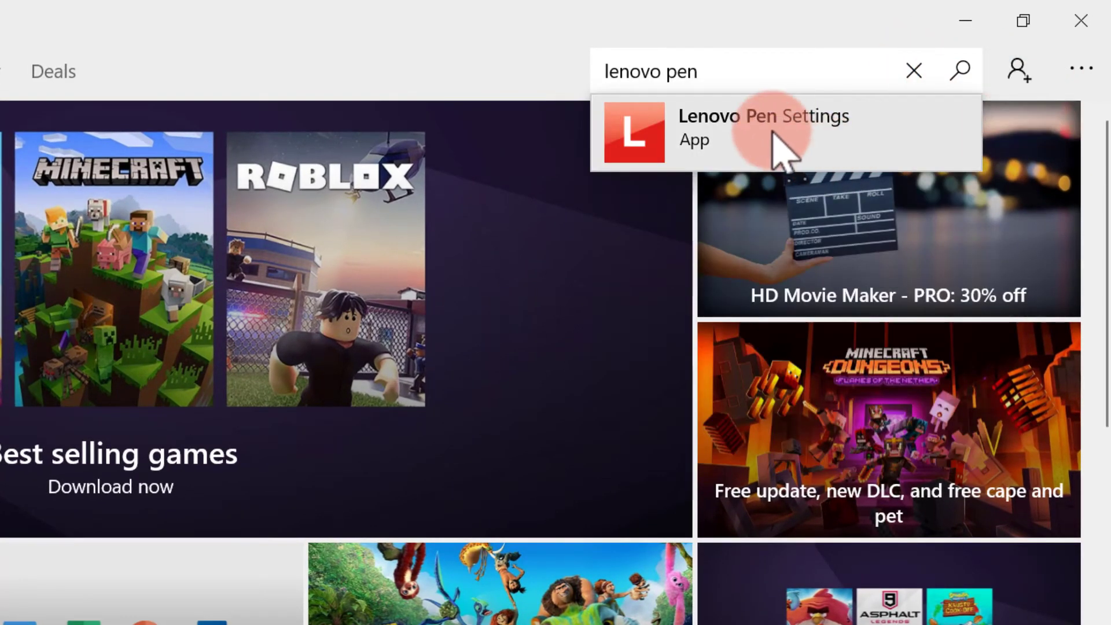
Install Lenovo Pen Settings from its Store page, dismissing the sign-in prompt
{"action": "left_click", "coordinate": [789, 129]}
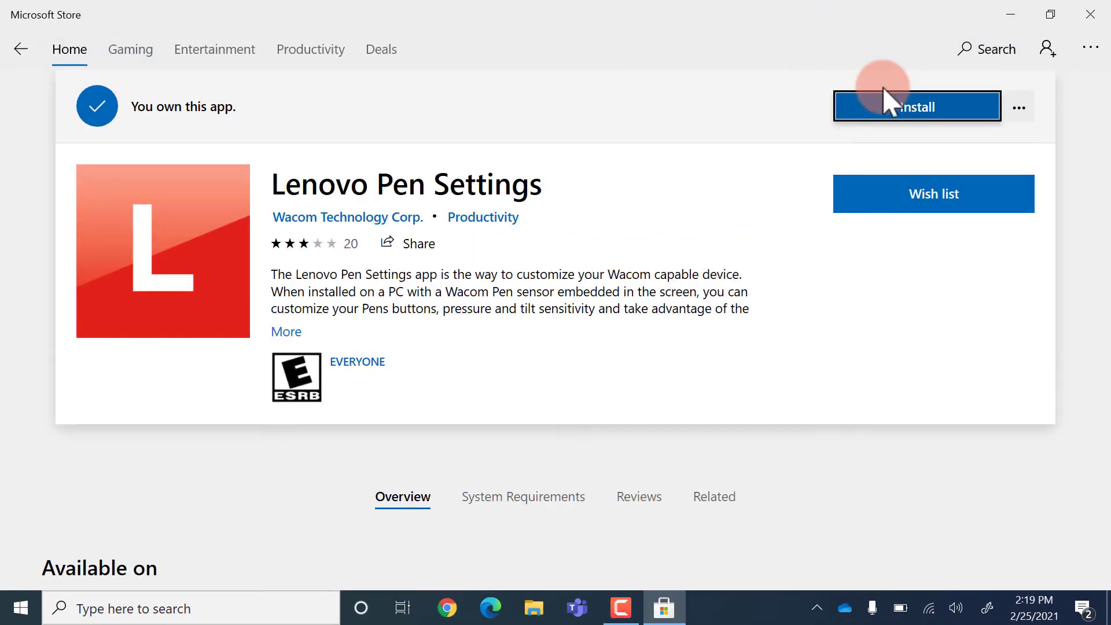
{"action": "left_click", "coordinate": [919, 111]}
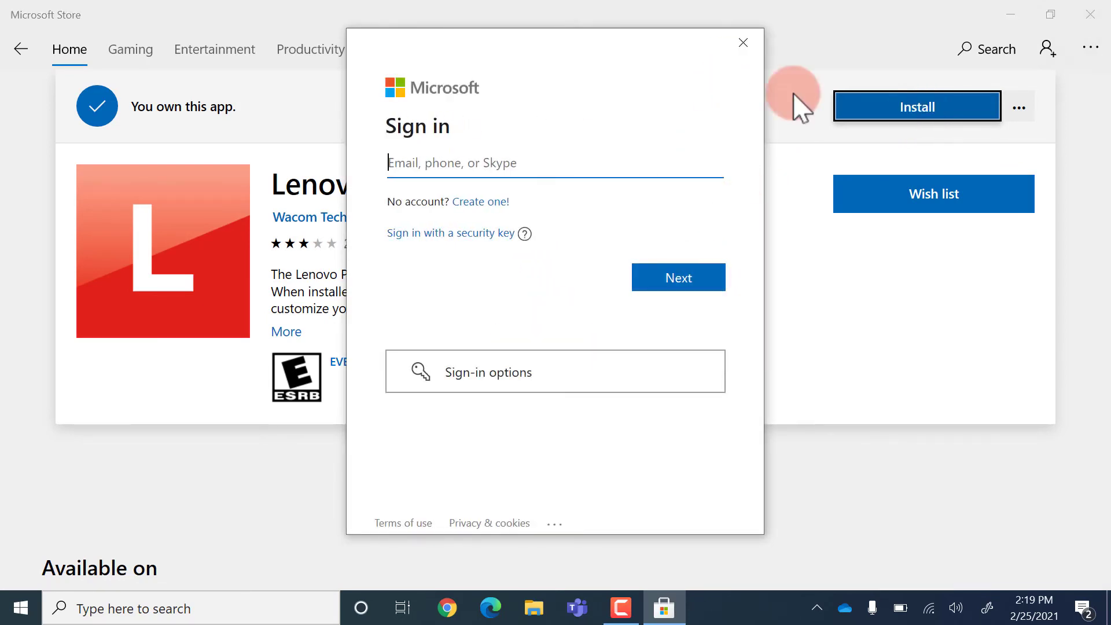
{"action": "left_click", "coordinate": [738, 45]}
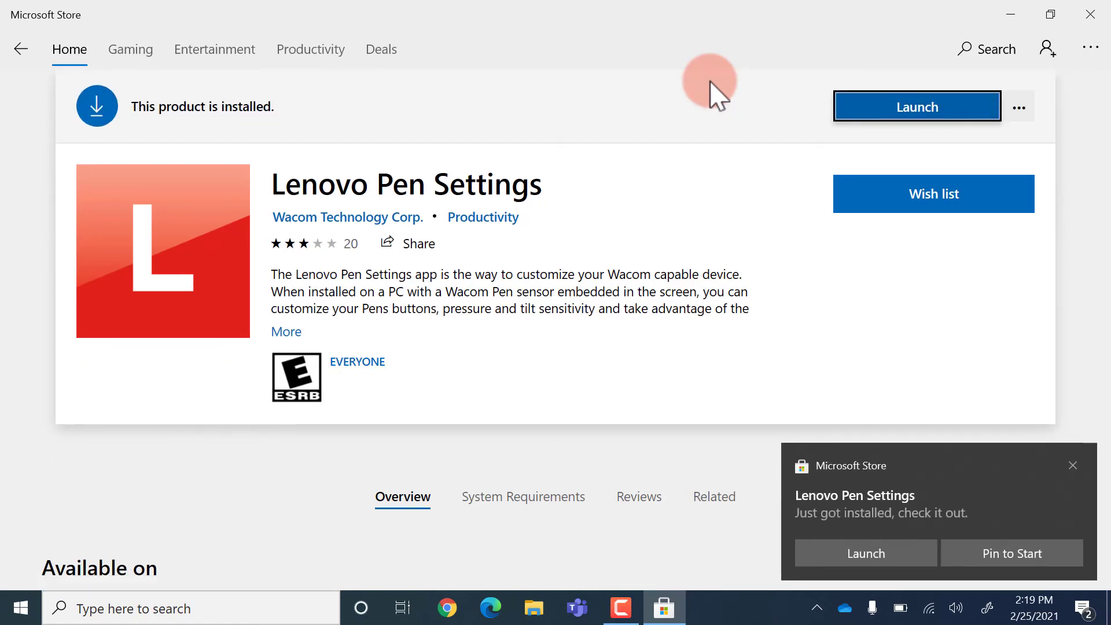
Close the Store, launch Lenovo Pen Settings from Start, and maximize its window
{"action": "left_click", "coordinate": [1090, 15]}
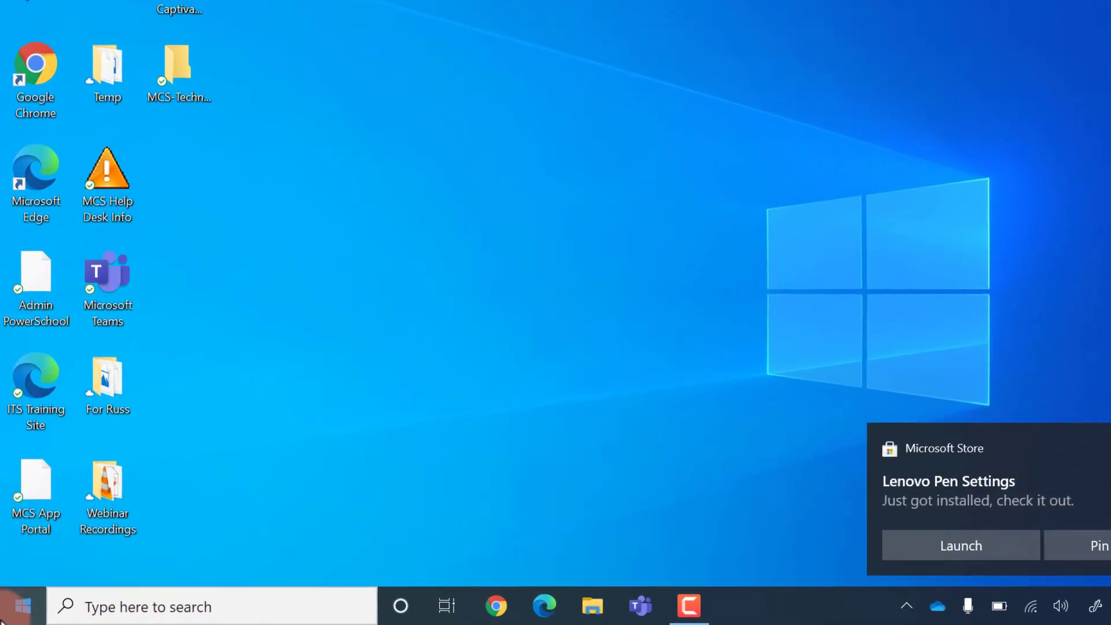
{"action": "left_click", "coordinate": [8, 618]}
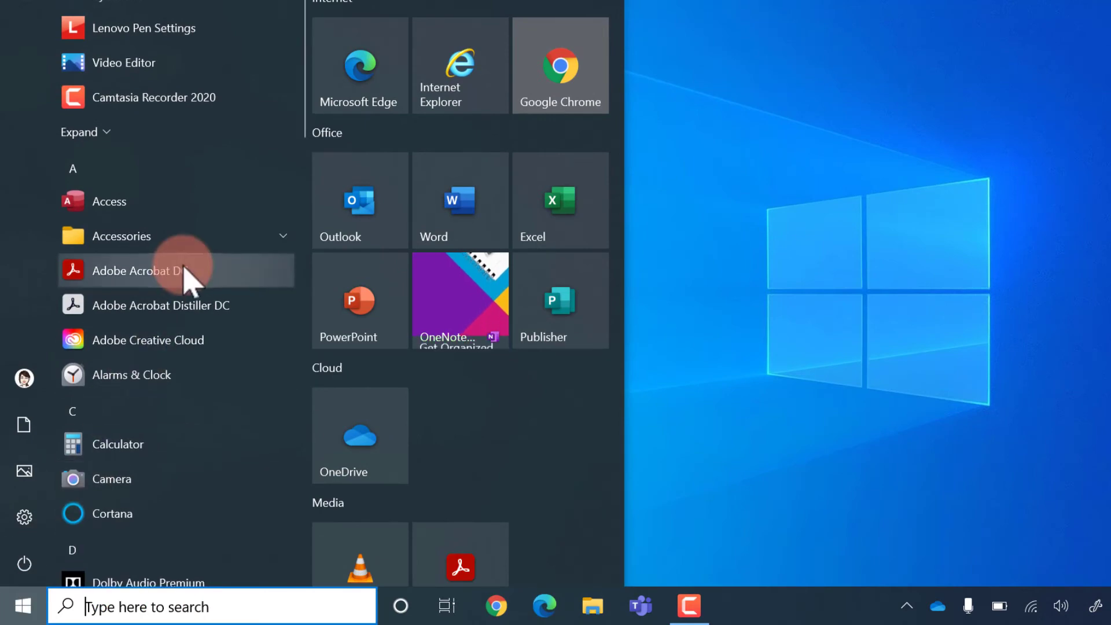
{"action": "scroll", "coordinate": [185, 272], "scroll_direction": "down", "scroll_amount": 10}
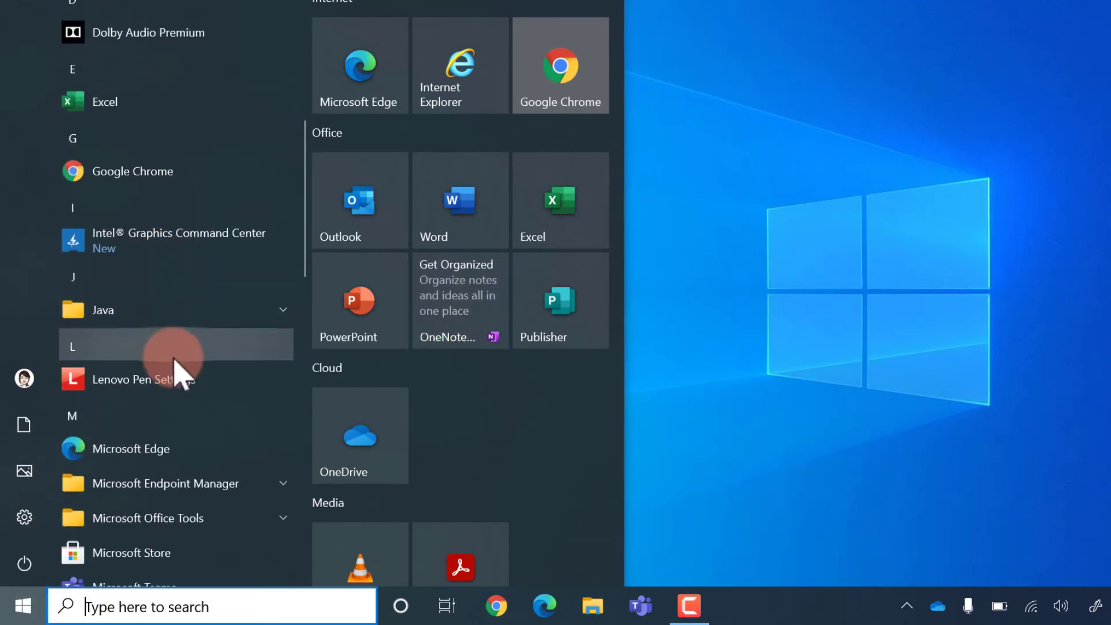
{"action": "left_click", "coordinate": [173, 371]}
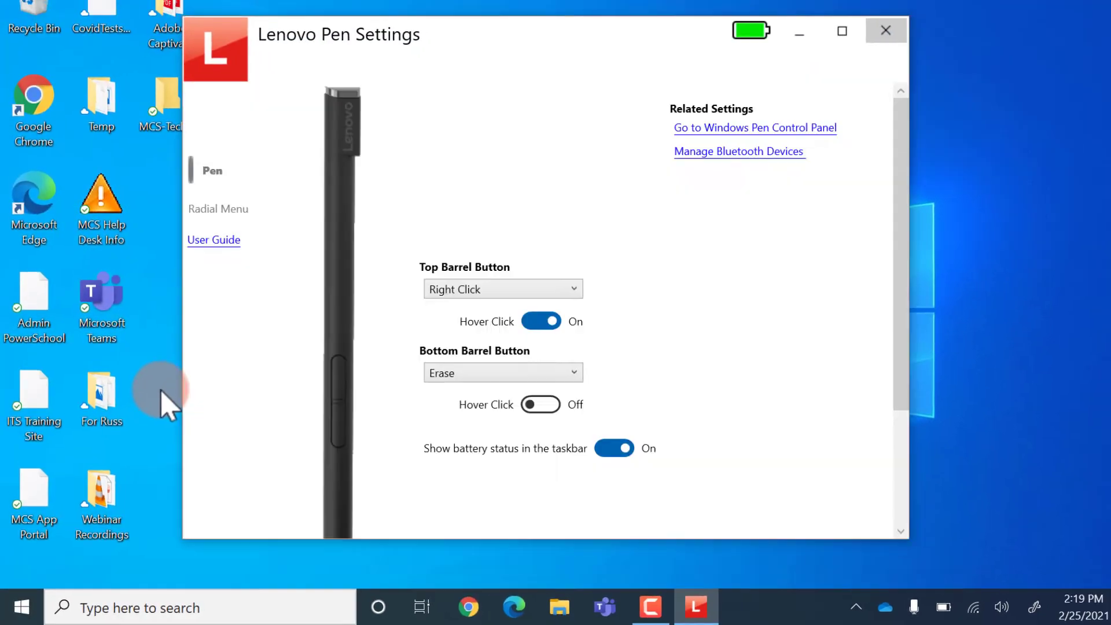
{"action": "left_click", "coordinate": [842, 31]}
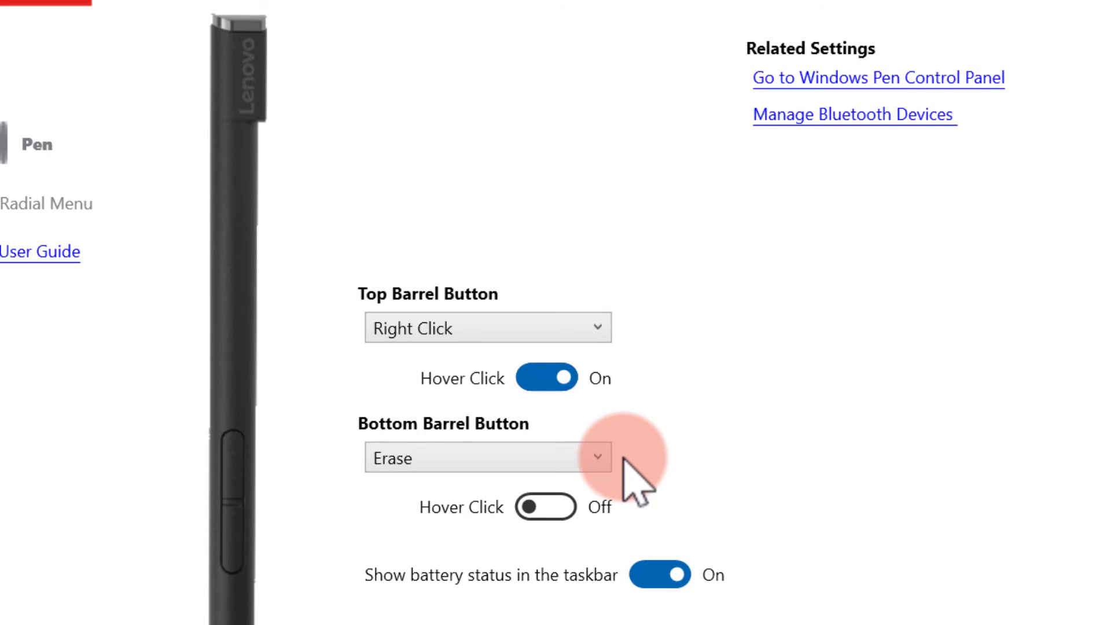
Keep the bottom barrel button on Erase and turn on Show battery status in the taskbar
{"action": "left_click", "coordinate": [602, 461]}
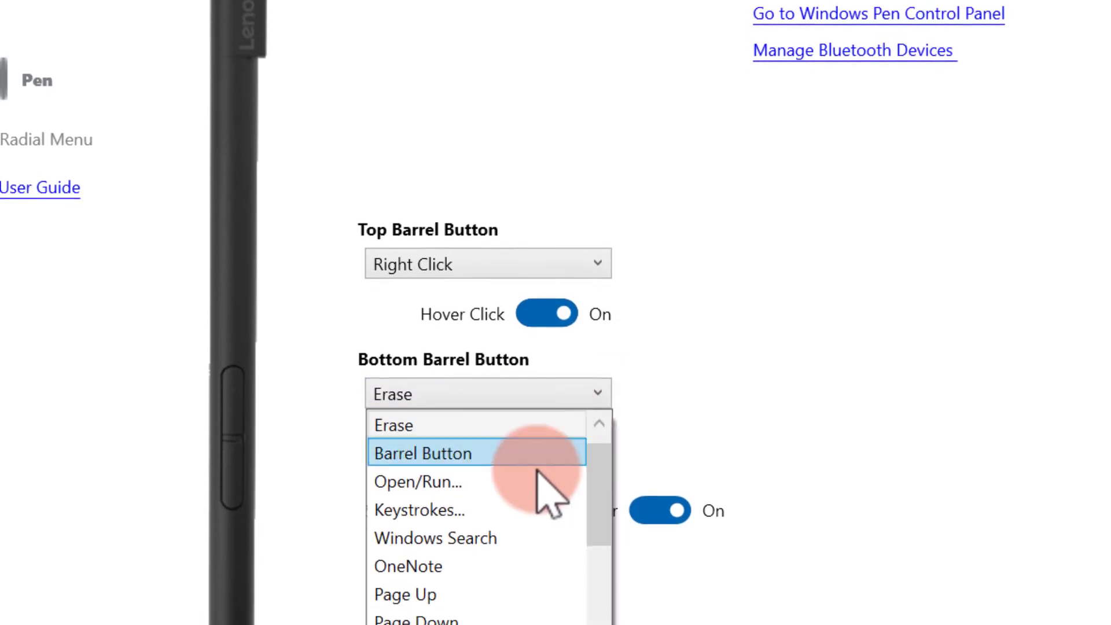
{"action": "scroll", "coordinate": [523, 463], "scroll_direction": "down", "scroll_amount": 5}
{"action": "scroll", "coordinate": [524, 463], "scroll_direction": "up", "scroll_amount": 5}
{"action": "scroll", "coordinate": [523, 463], "scroll_direction": "down", "scroll_amount": 5}
{"action": "scroll", "coordinate": [523, 463], "scroll_direction": "up", "scroll_amount": 5}
{"action": "scroll", "coordinate": [512, 442], "scroll_direction": "down", "scroll_amount": 5}
{"action": "scroll", "coordinate": [512, 443], "scroll_direction": "up", "scroll_amount": 5}
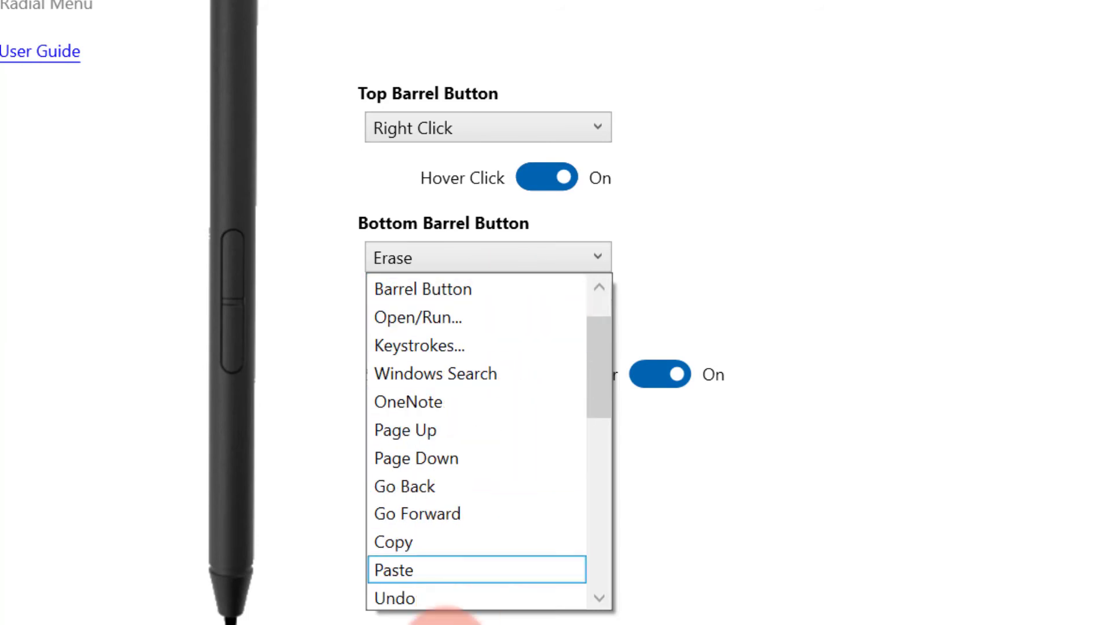
{"action": "left_click", "coordinate": [669, 236]}
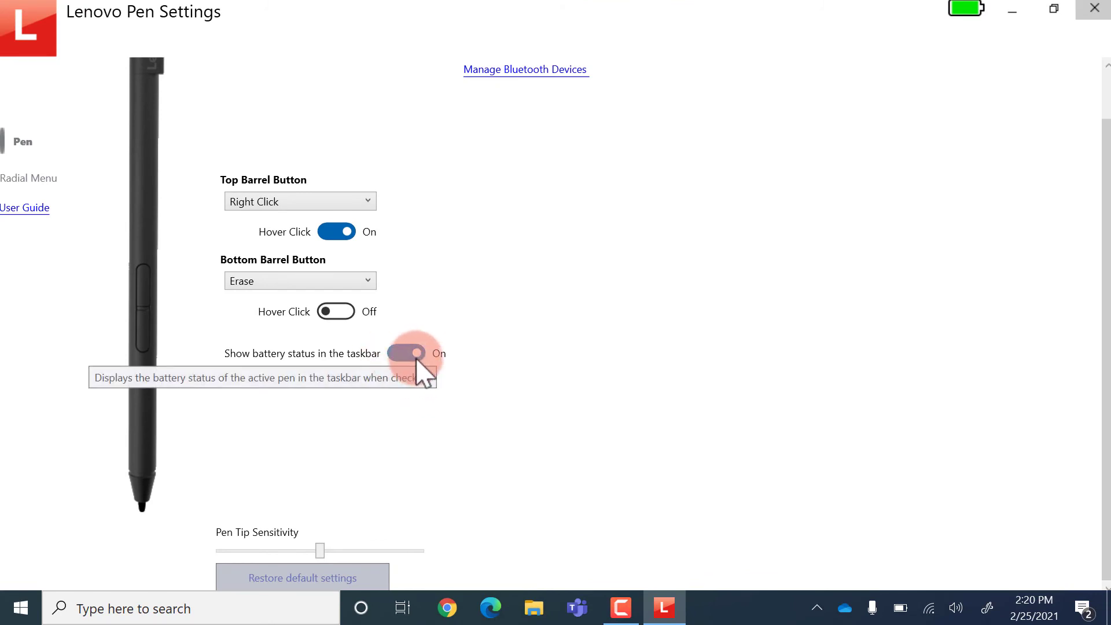
{"action": "left_click", "coordinate": [418, 356]}
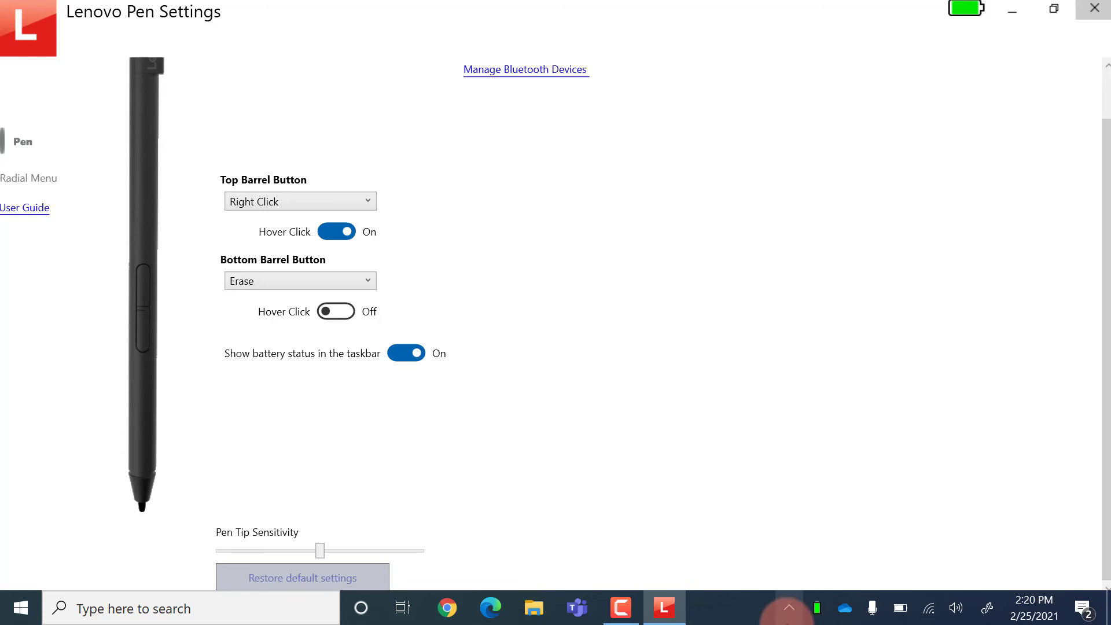
Slide Pen Tip Sensitivity to both extremes, leave it mid-range, and close Lenovo Pen Settings
{"action": "mouse_move", "coordinate": [817, 608]}
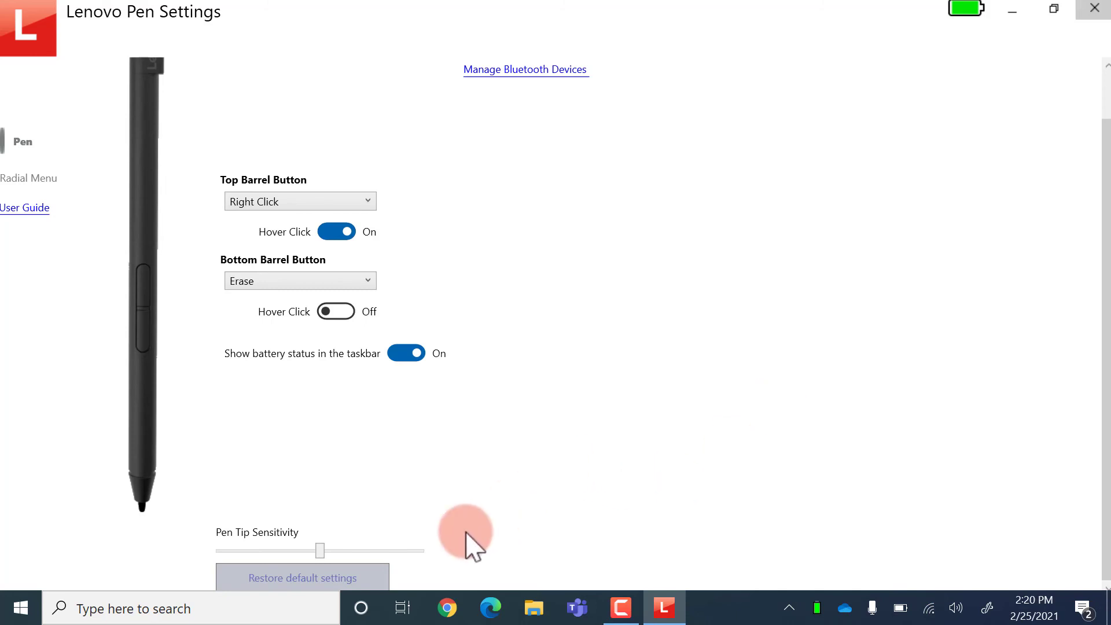
{"action": "mouse_move", "coordinate": [317, 547]}
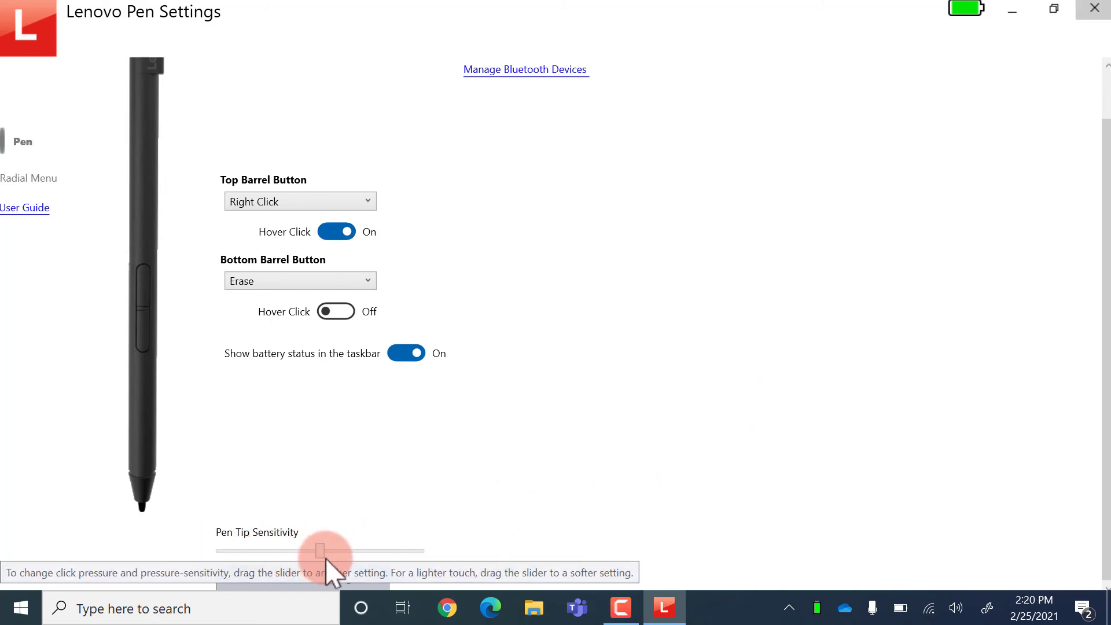
{"action": "left_click_drag", "start_coordinate": [322, 553], "coordinate": [225, 547]}
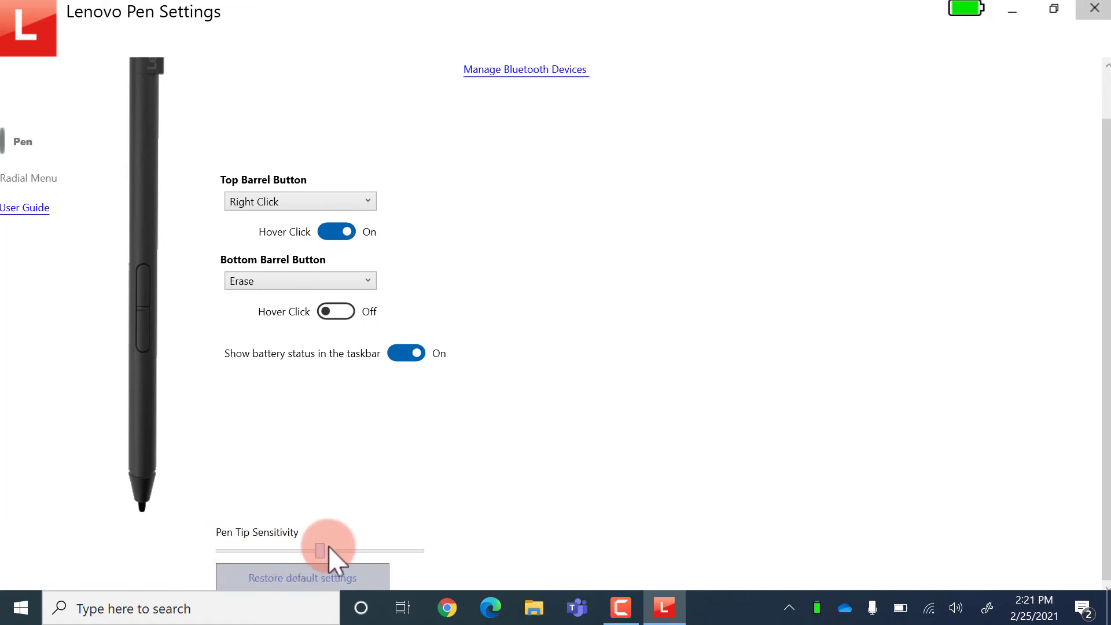
{"action": "mouse_move", "coordinate": [337, 547]}
{"action": "left_mouse_down"}
{"action": "mouse_move", "coordinate": [426, 559]}
{"action": "mouse_move", "coordinate": [320, 554]}
{"action": "left_mouse_up"}
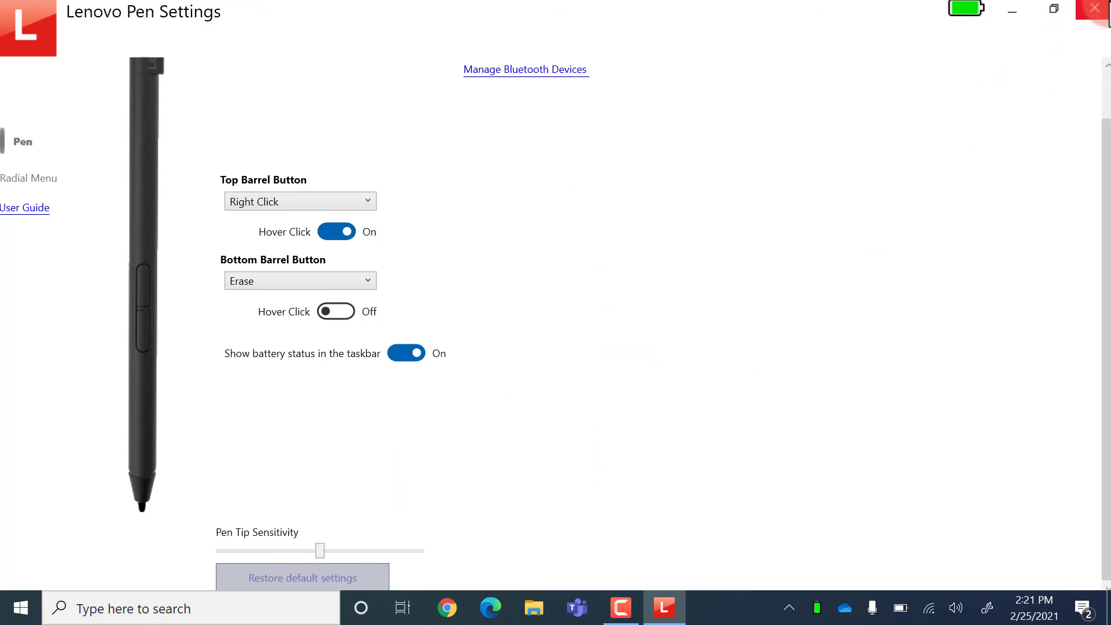
{"action": "left_click", "coordinate": [1099, 10]}
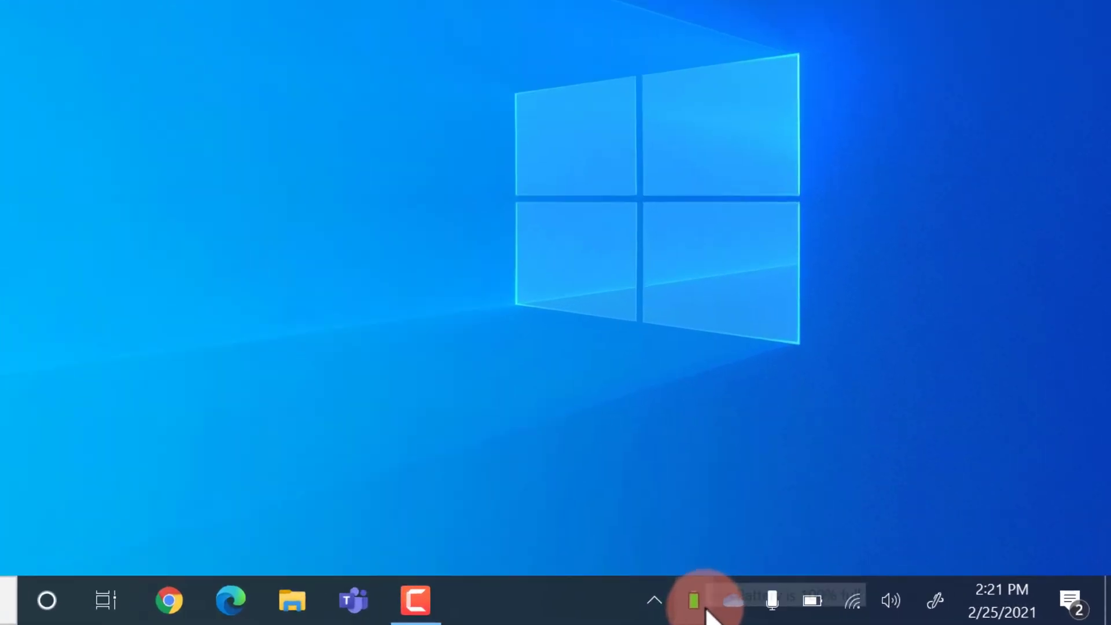
{"action": "mouse_move", "coordinate": [816, 613]}
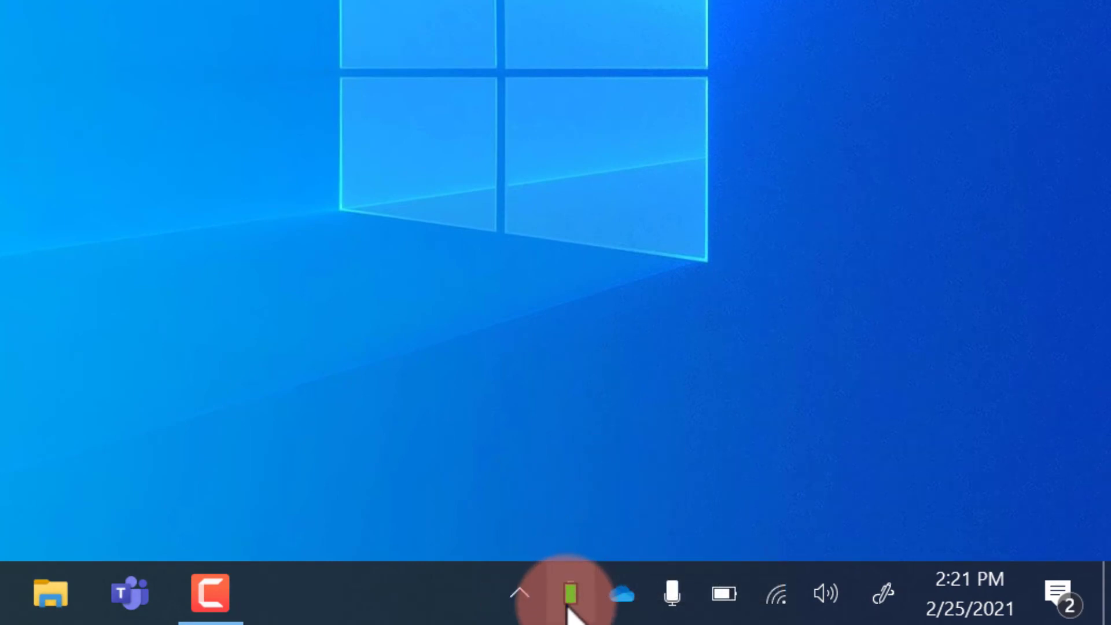
{"action": "left_click", "coordinate": [528, 595]}
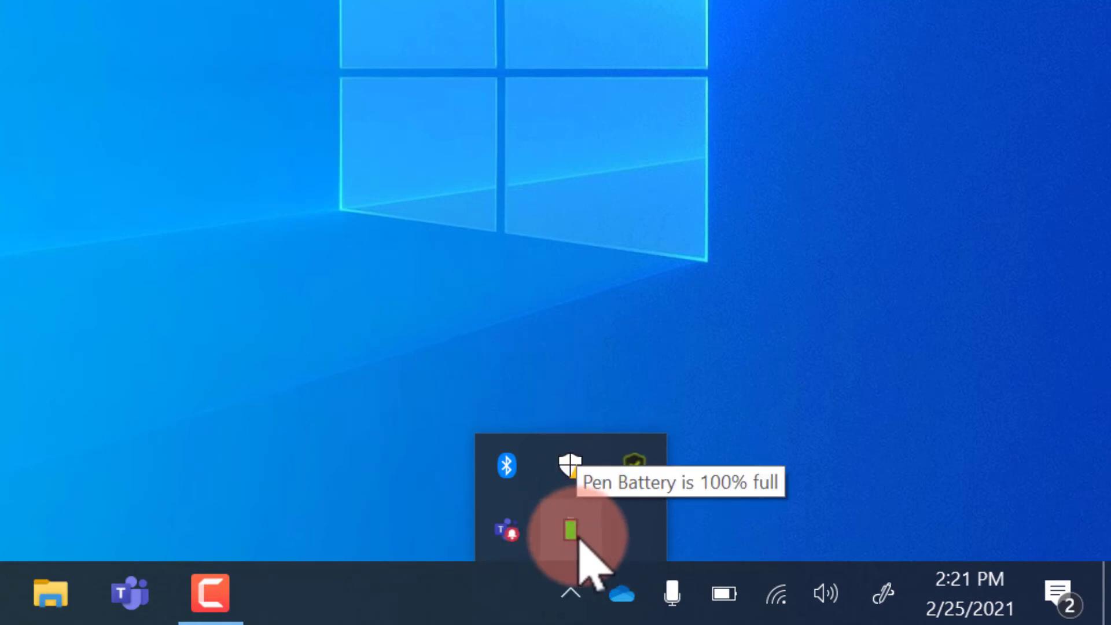
{"action": "left_click", "coordinate": [805, 469]}
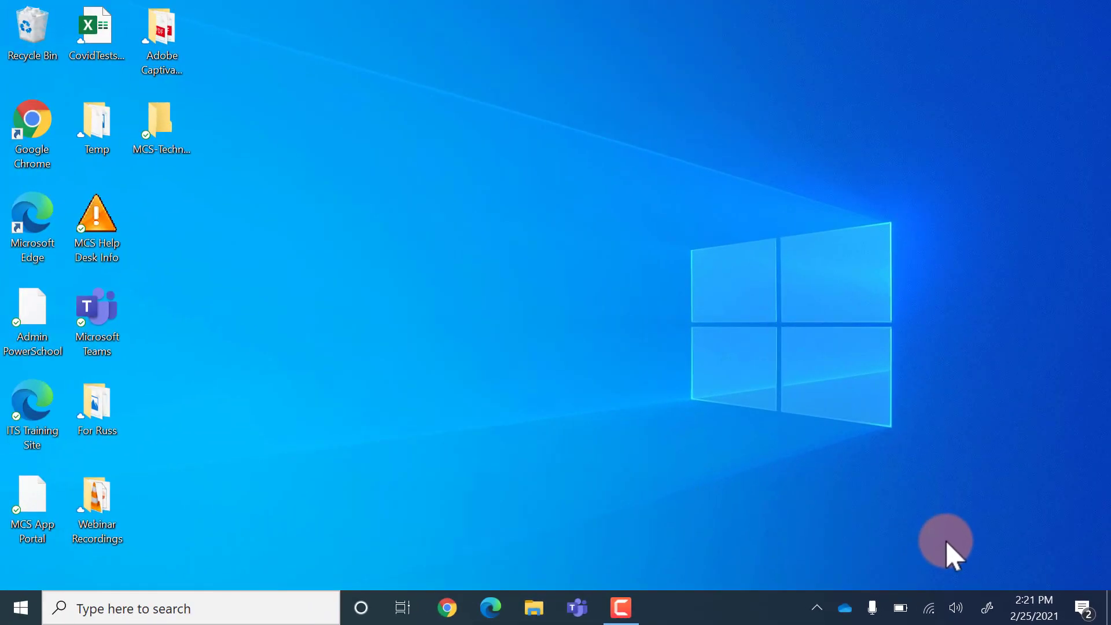